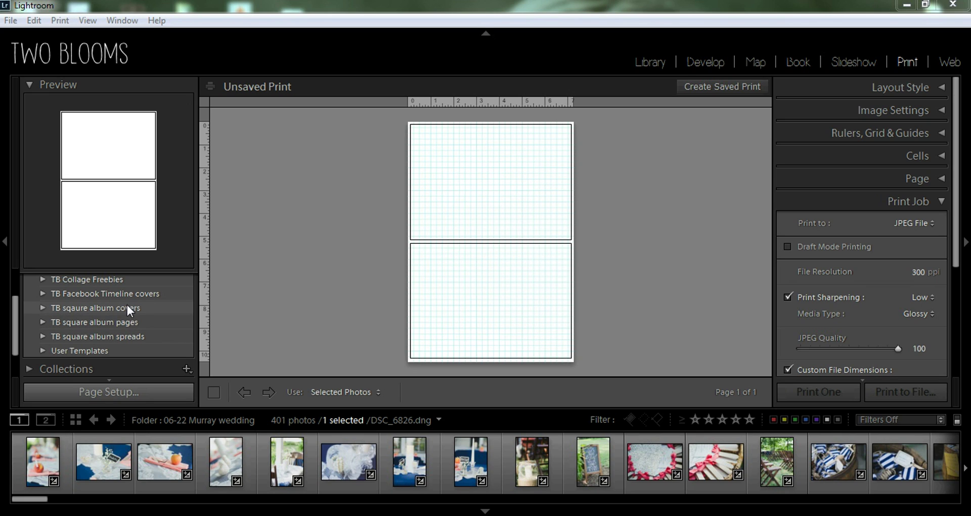
- Try the square 1 template, then apply spread 1 from TB square album spreads
click(43, 323)
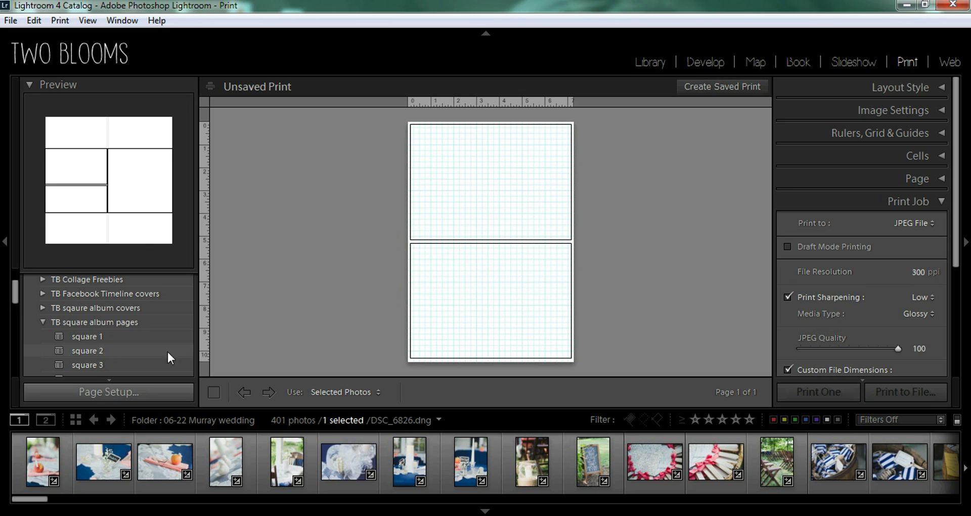
click(104, 337)
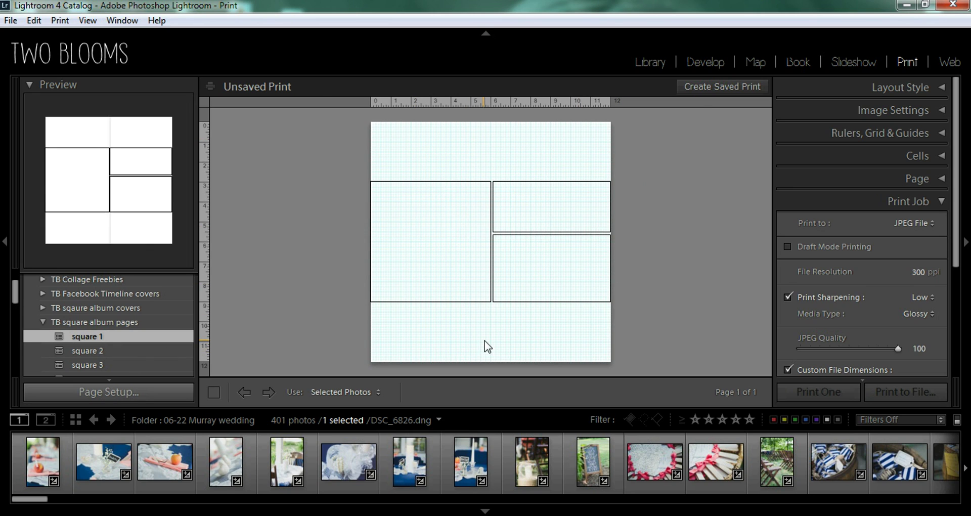
click(46, 322)
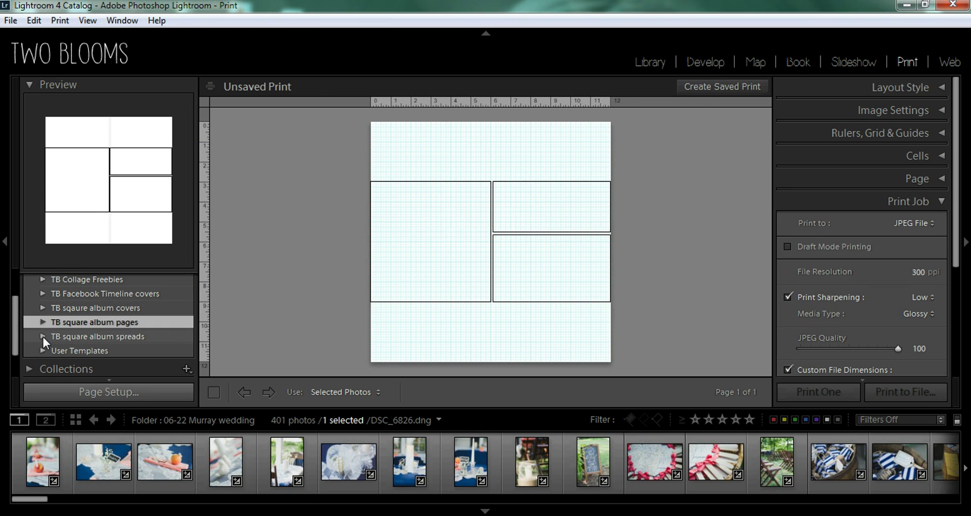
click(43, 337)
click(94, 351)
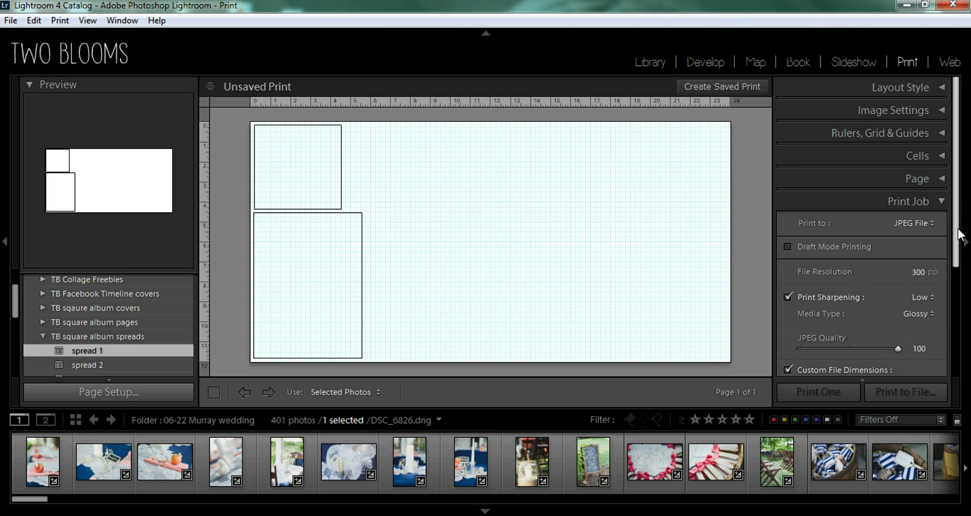
- Scroll the Template Browser and reopen the TB square album pages folder
scroll(960, 255, down, 2)
scroll(960, 255, down, 1)
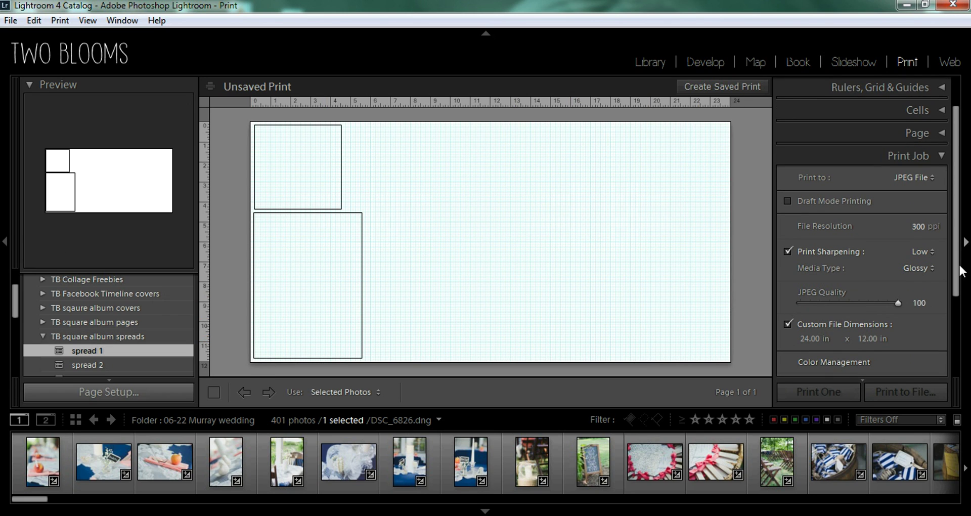
scroll(966, 201, up, 3)
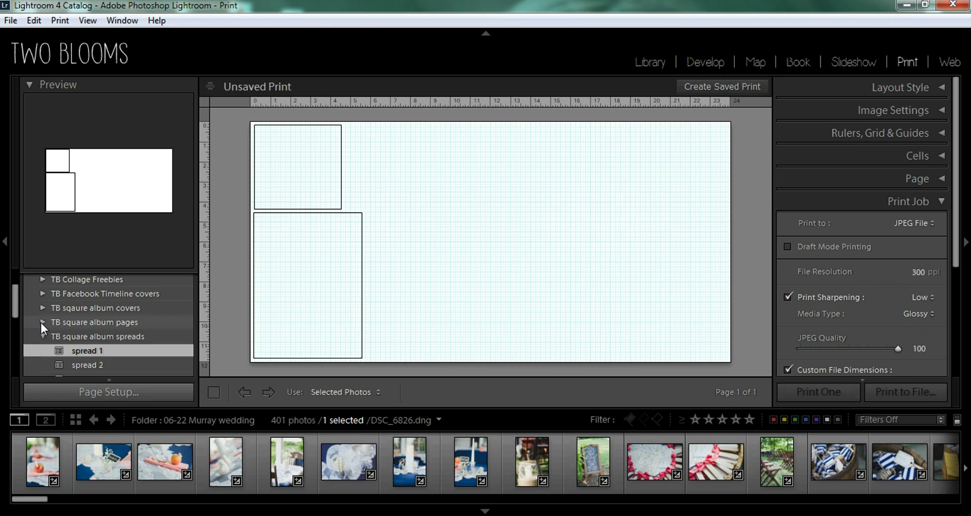
click(43, 322)
scroll(96, 349, down, 6)
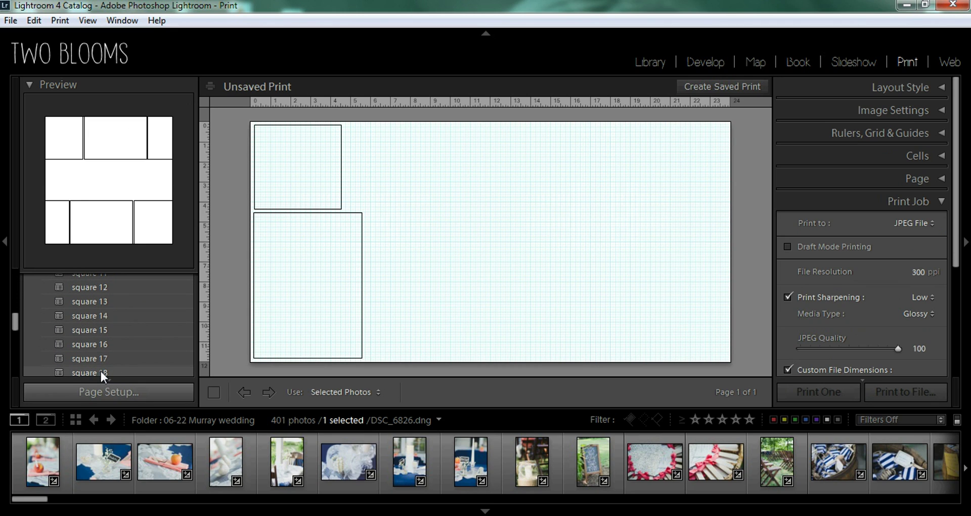
- Apply the square 18 six-cell template, then briefly show and hide the Collections panel
click(100, 371)
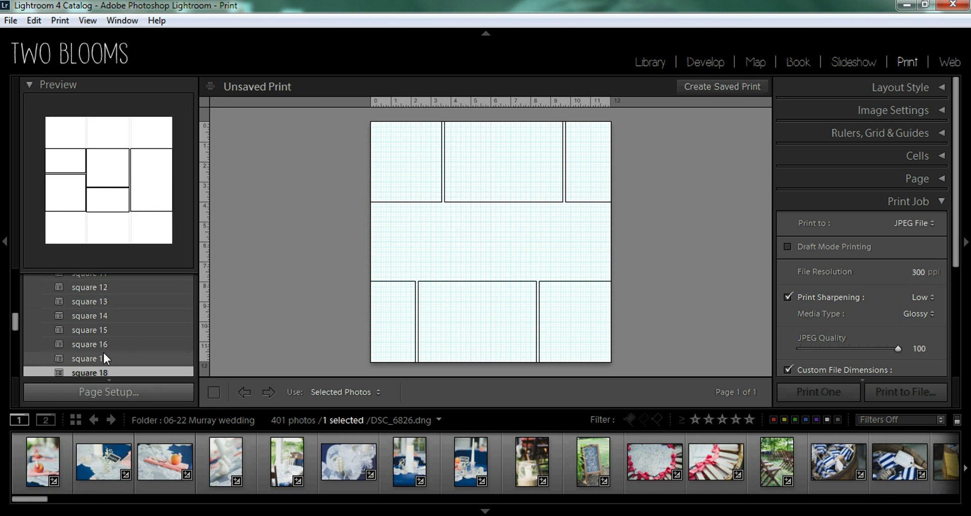
scroll(104, 349, down, 5)
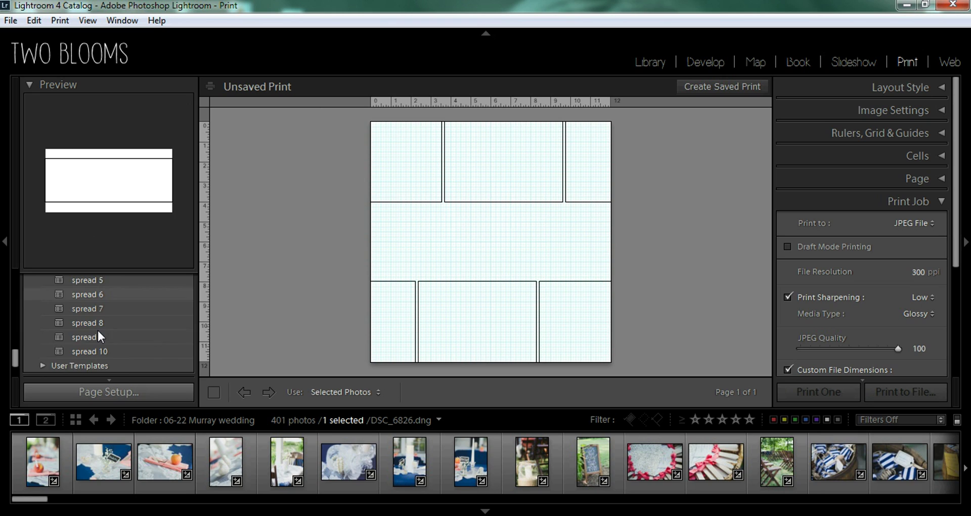
scroll(99, 332, down, 2)
click(31, 332)
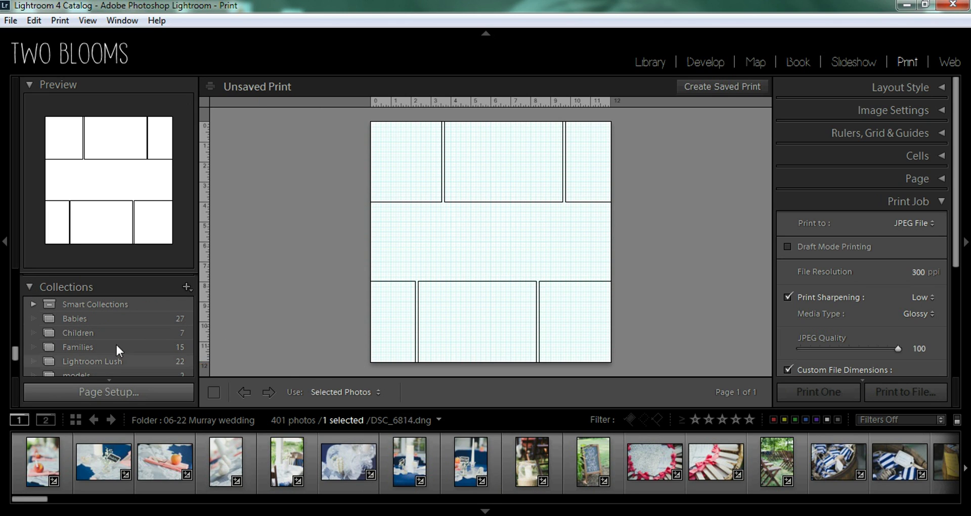
click(31, 287)
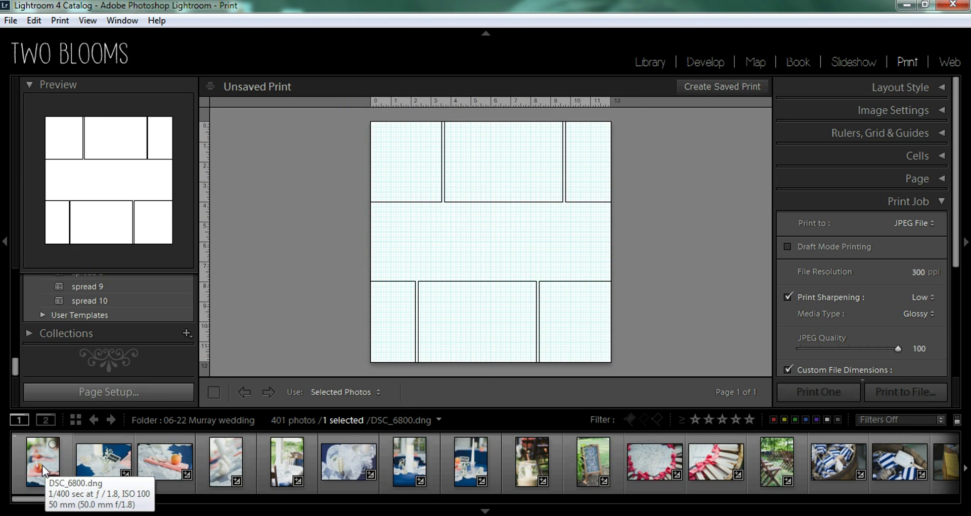
- Place the apple, apple-on-napkin, glassware, bird, chalkboard and table photos into the six cells
drag(41, 465, 385, 323)
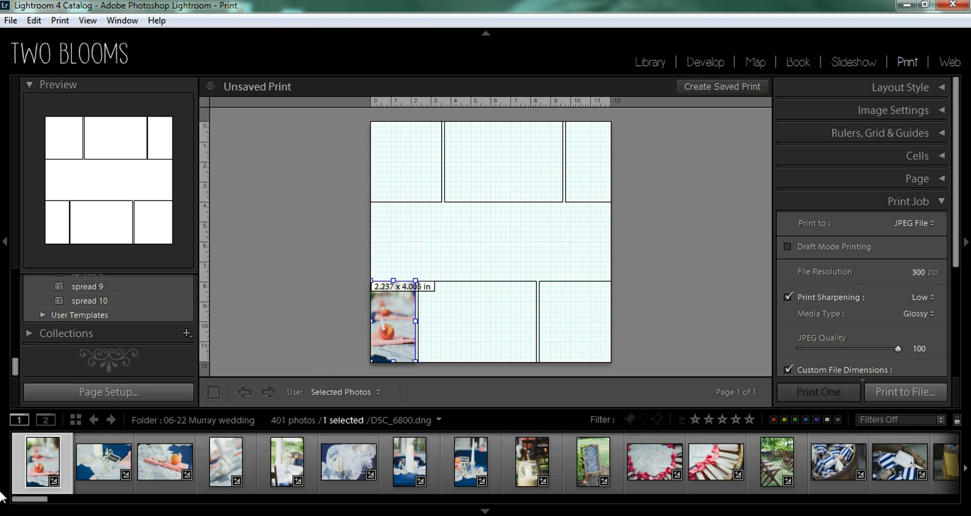
drag(110, 462, 498, 178)
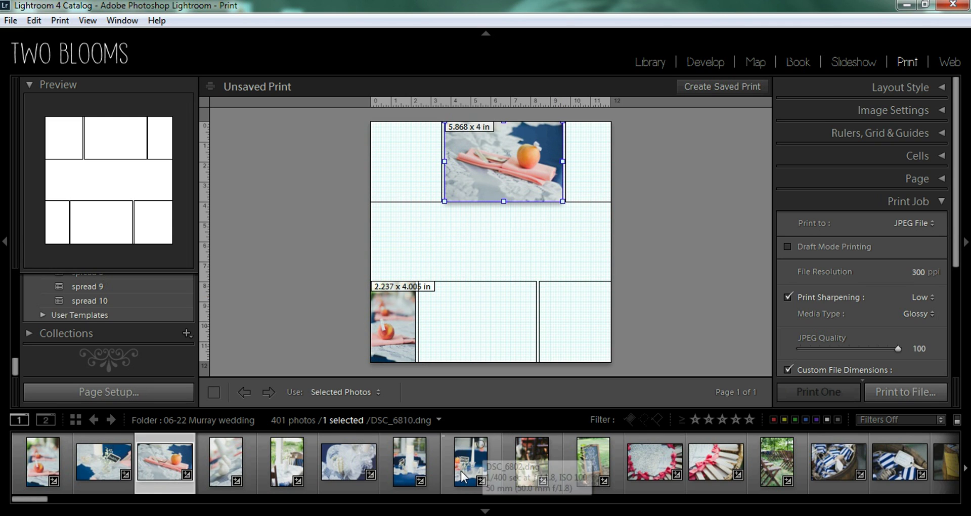
drag(350, 463, 492, 329)
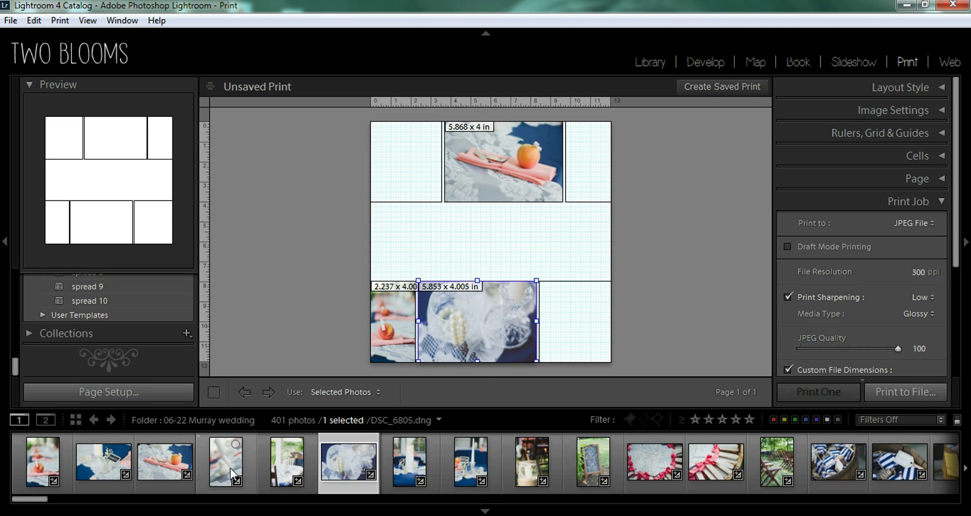
drag(226, 461, 562, 332)
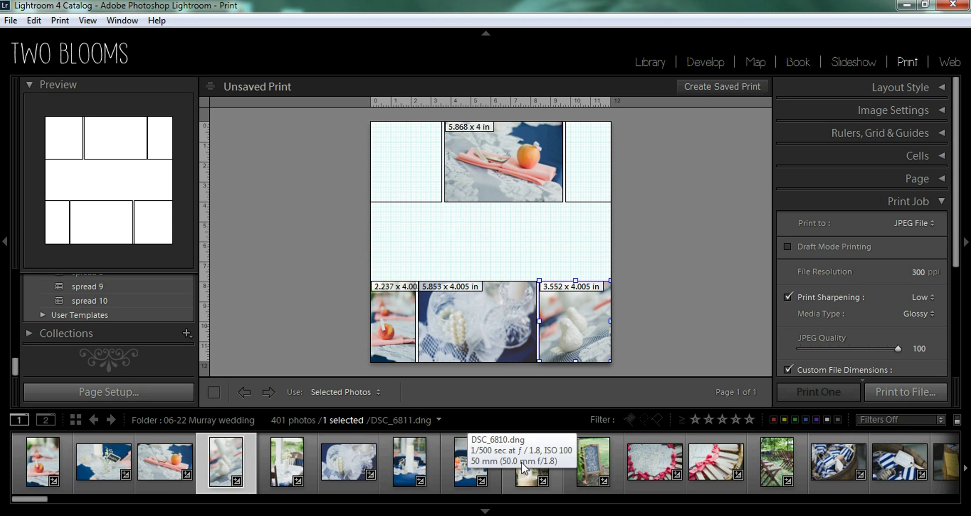
drag(587, 463, 408, 158)
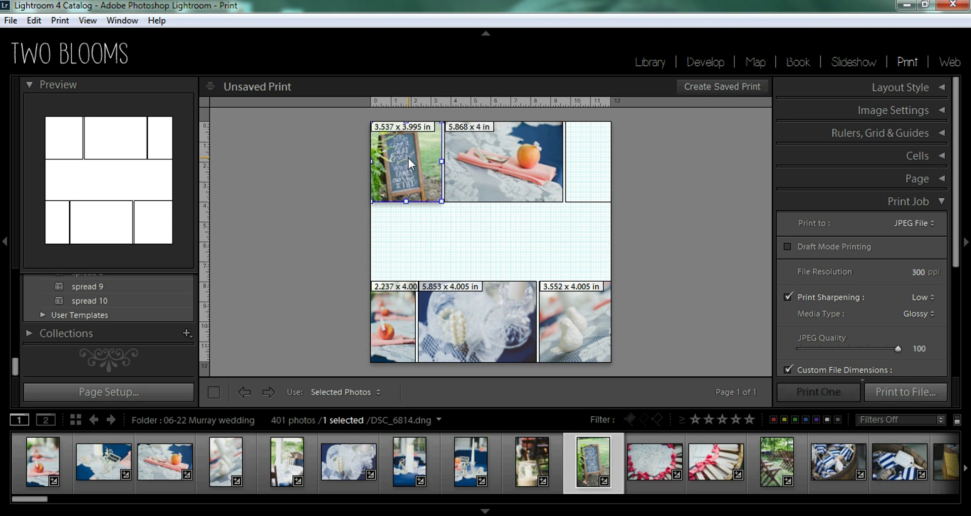
drag(285, 473, 587, 163)
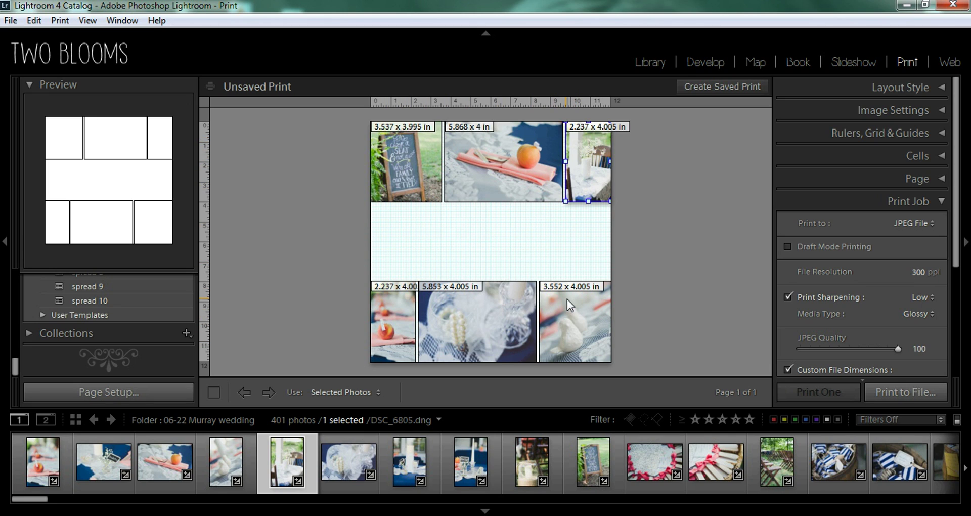
- Reframe the bird, glassware and apple photos within their bottom-row cells, then deselect
click(578, 326)
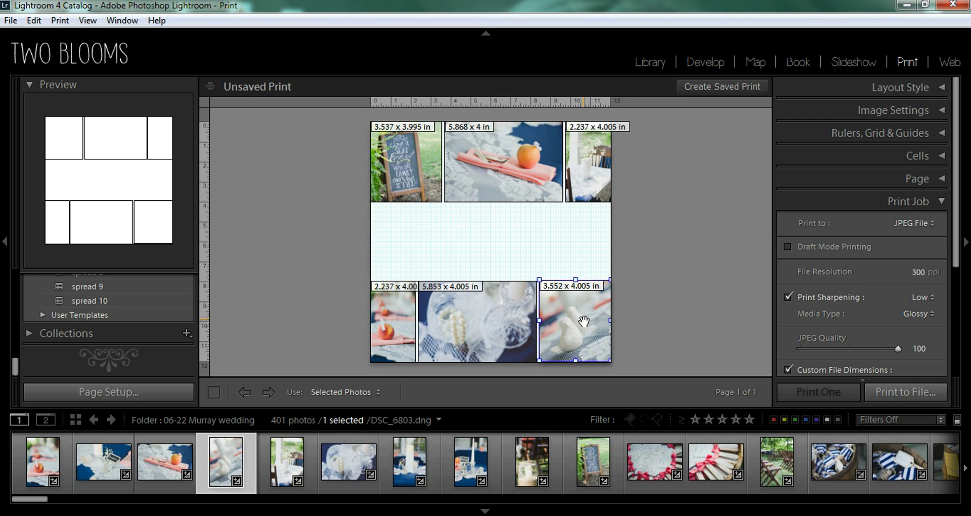
mouse_move(582, 320)
mouse_down()
mouse_move(594, 320)
mouse_move(595, 306)
mouse_move(604, 324)
mouse_move(602, 316)
mouse_up()
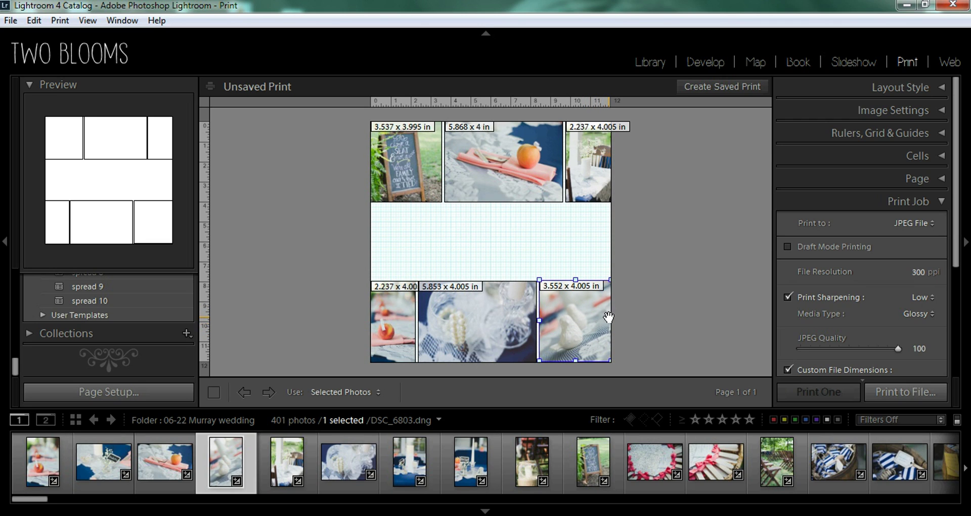
click(479, 320)
mouse_move(487, 322)
mouse_down()
mouse_move(475, 331)
mouse_move(482, 333)
mouse_up()
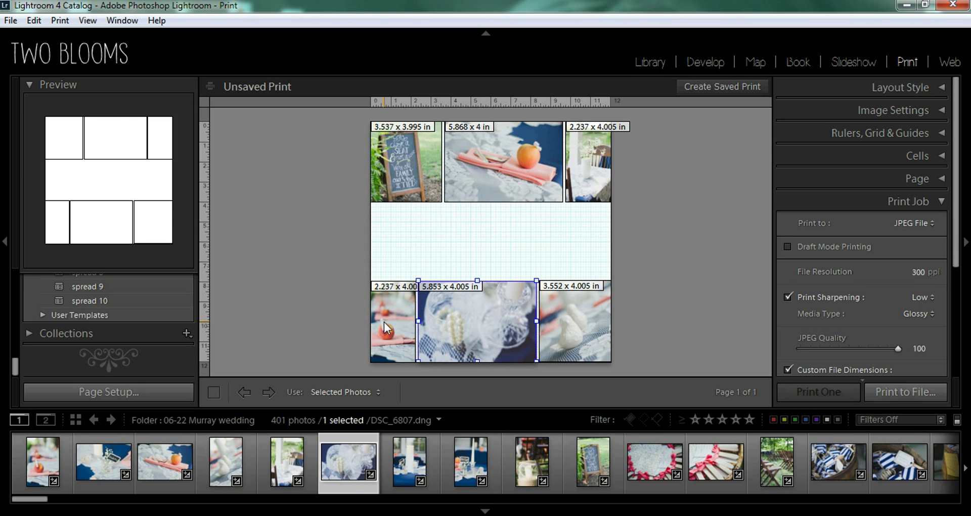
click(385, 322)
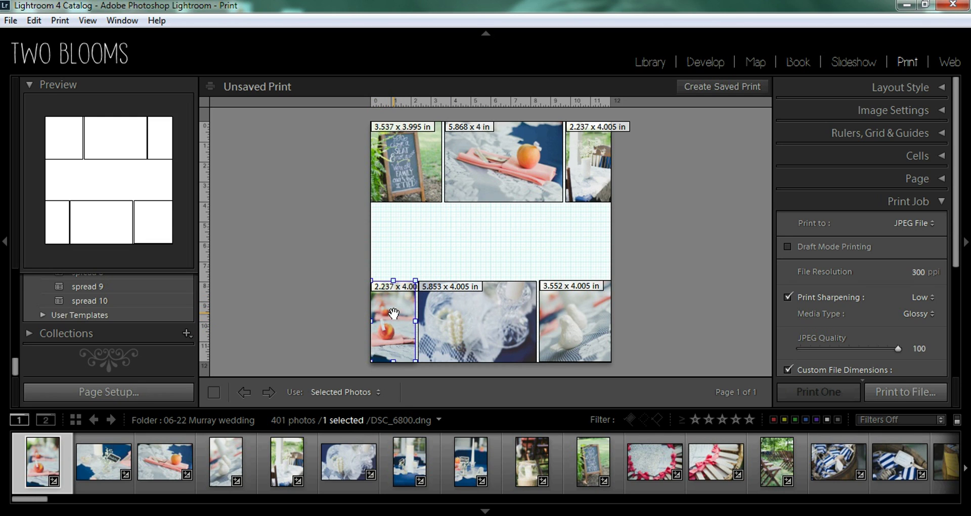
drag(393, 314, 408, 332)
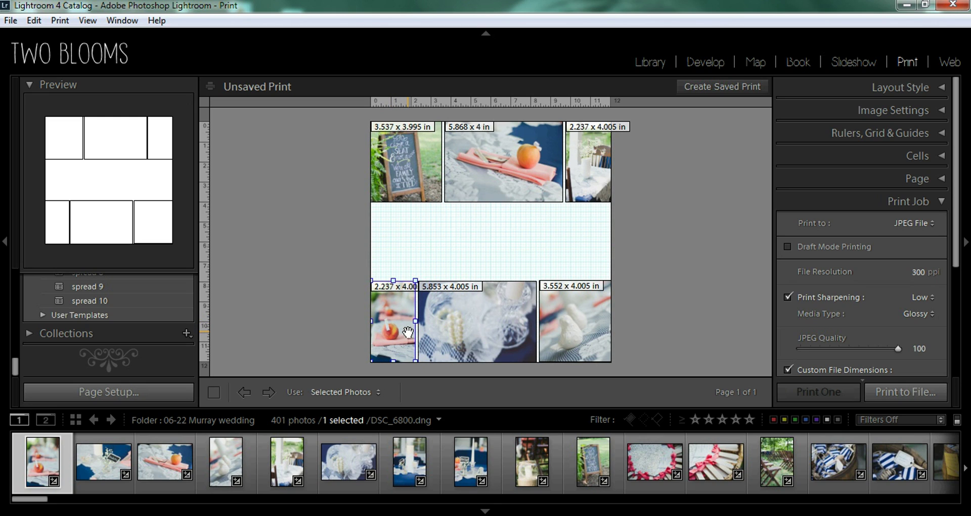
click(408, 181)
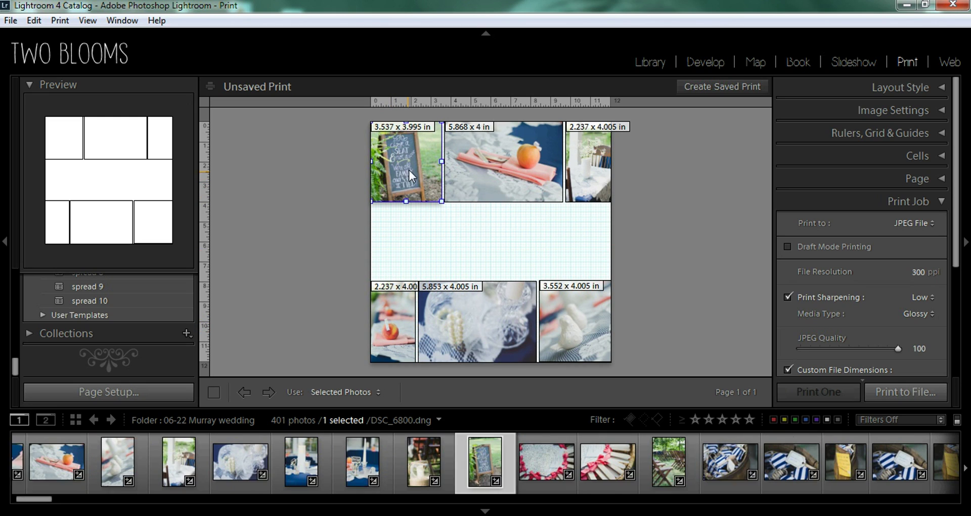
click(636, 199)
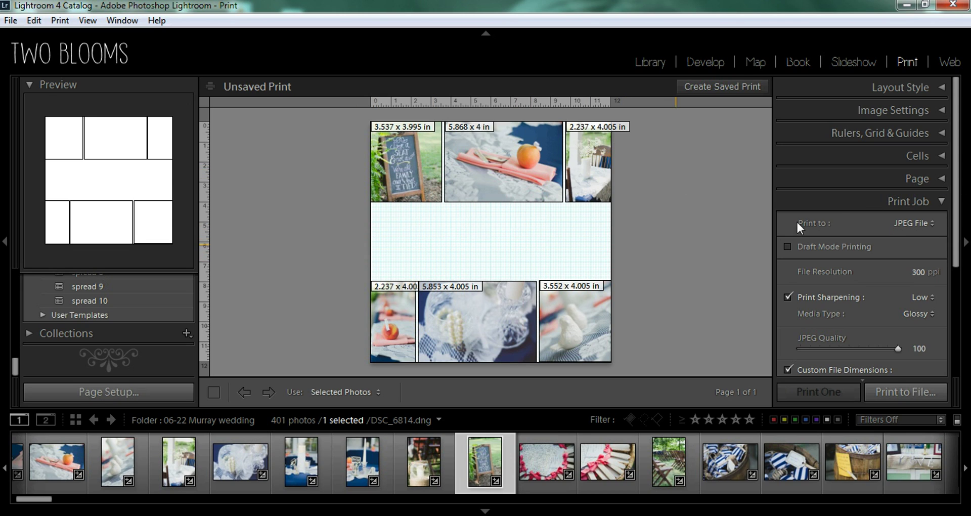
- Enable the TWO BLOOMS identity plate in the Page panel
click(944, 177)
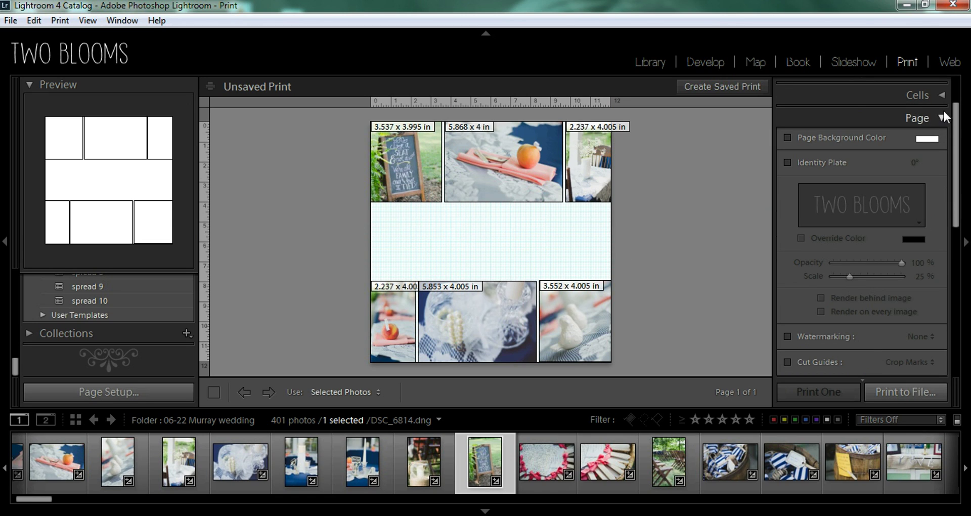
scroll(944, 97, up, 3)
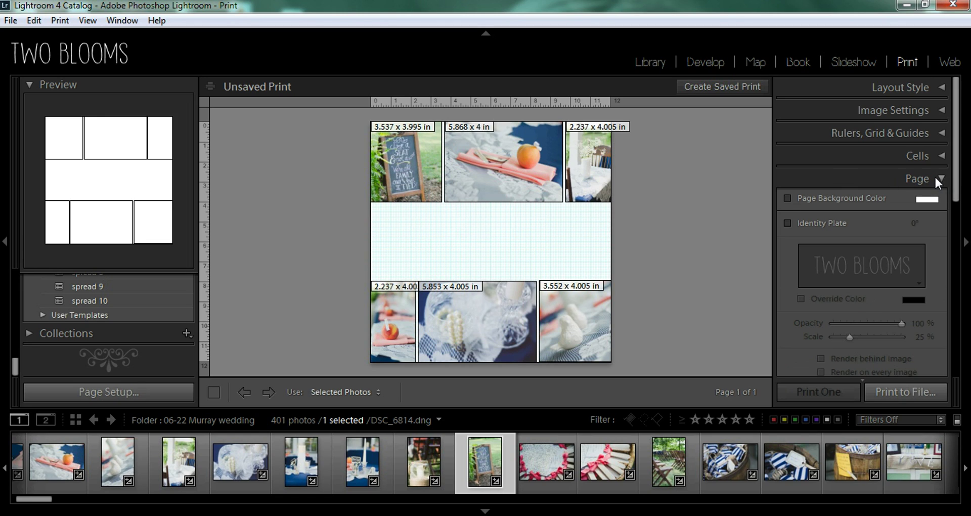
click(786, 221)
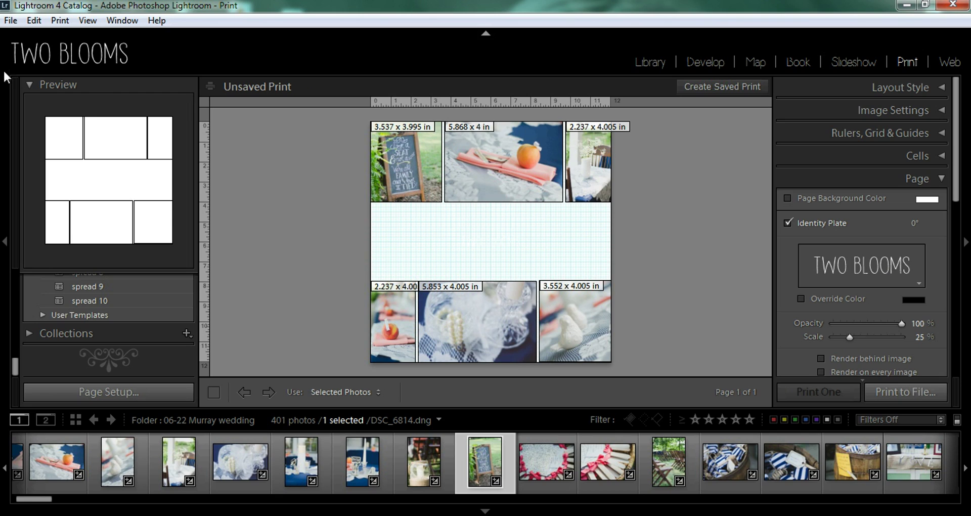
- In the identity plate editor, choose Frosting for Breakfast and replace the plate text with 'A Southern Wedding'
click(920, 285)
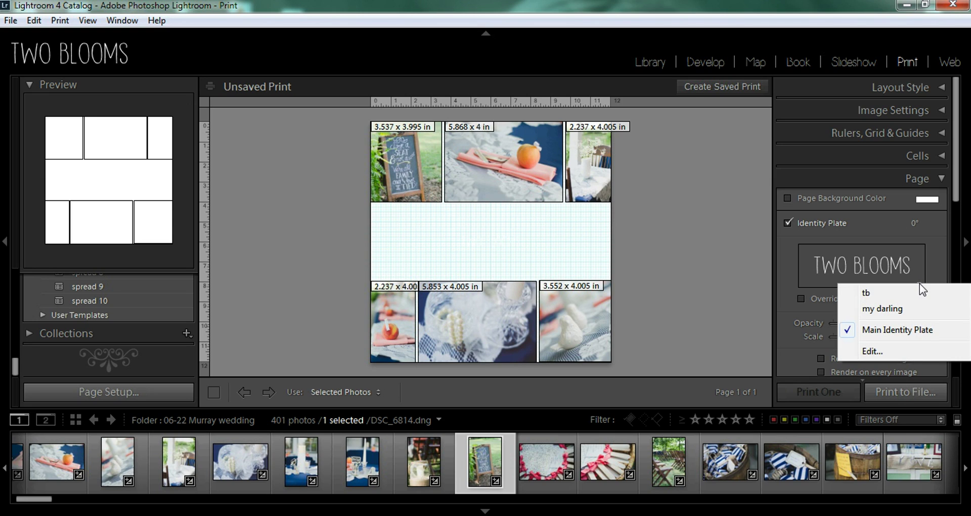
click(878, 353)
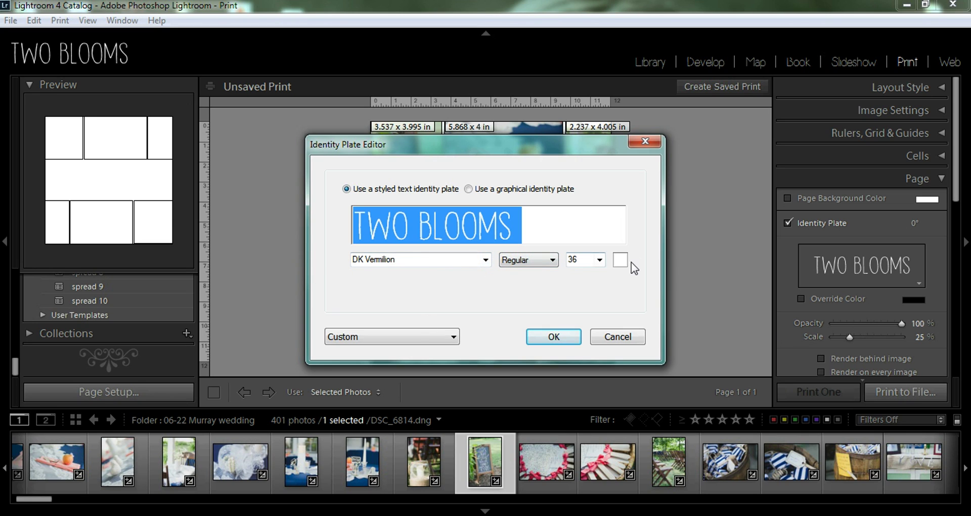
click(485, 260)
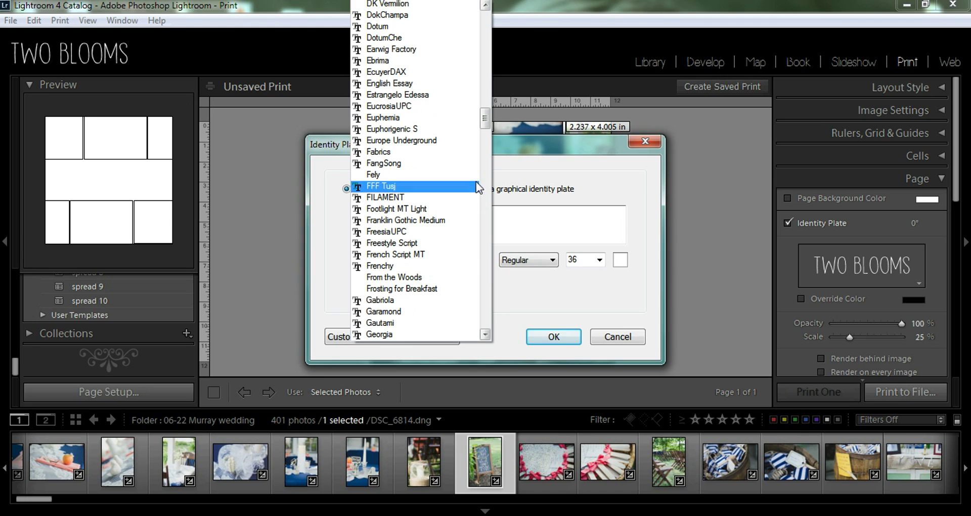
drag(486, 126, 489, 132)
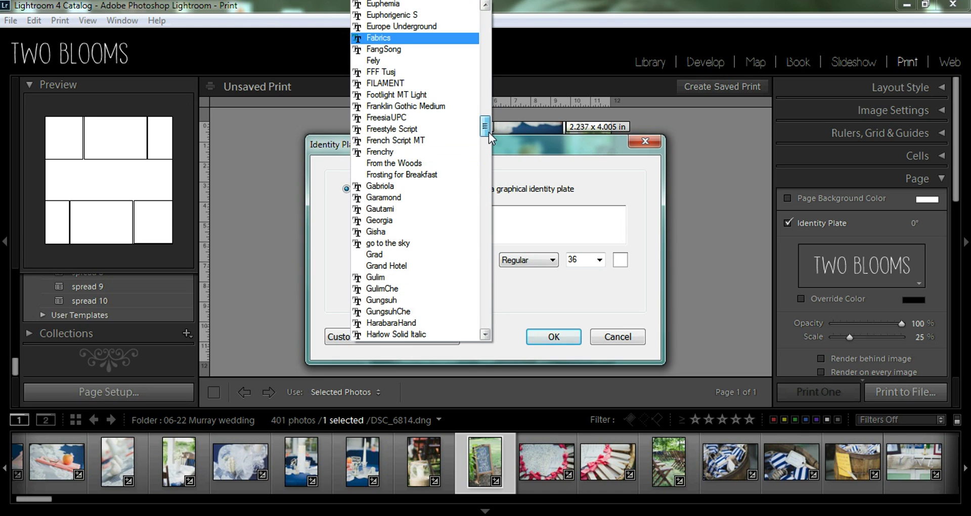
click(429, 182)
drag(449, 225, 354, 225)
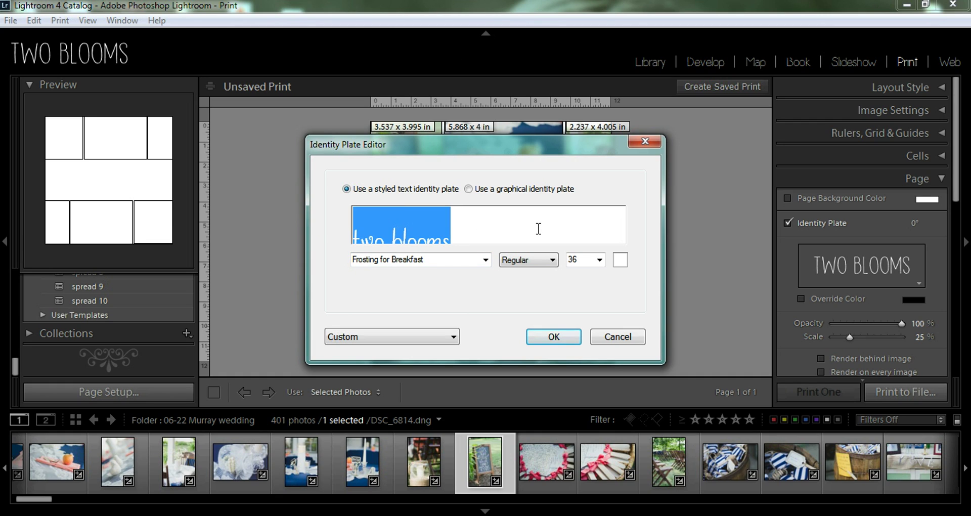
text(two bloom)
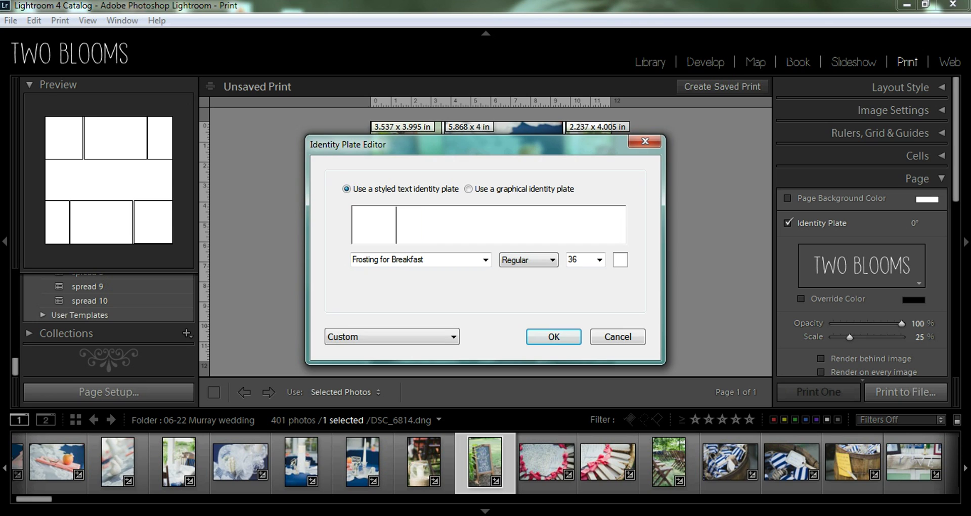
text(s photography)
- Pick a medium grey colour for the plate text
click(625, 259)
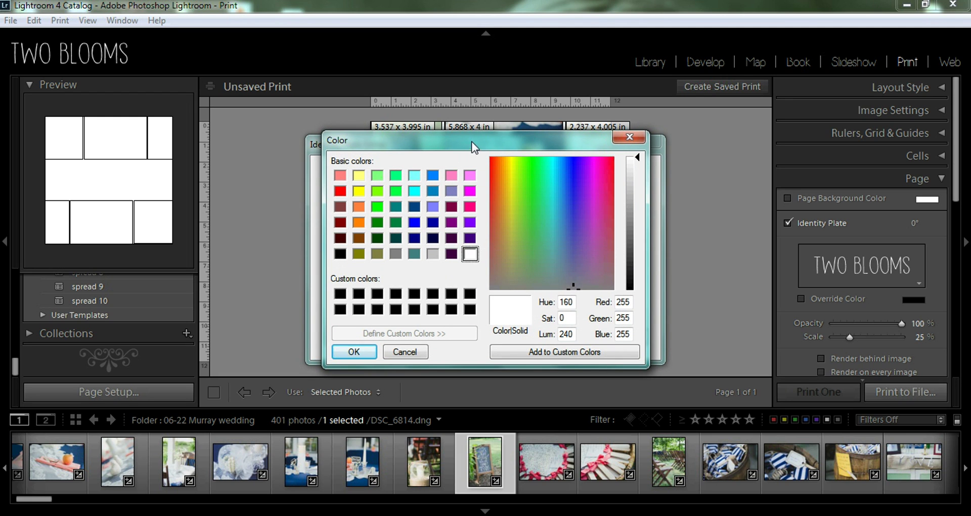
drag(471, 142, 498, 146)
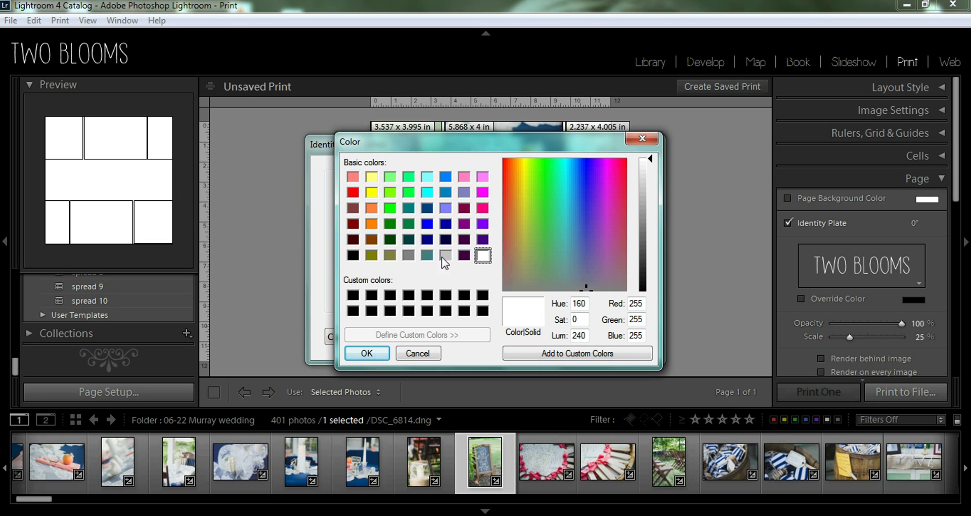
click(406, 256)
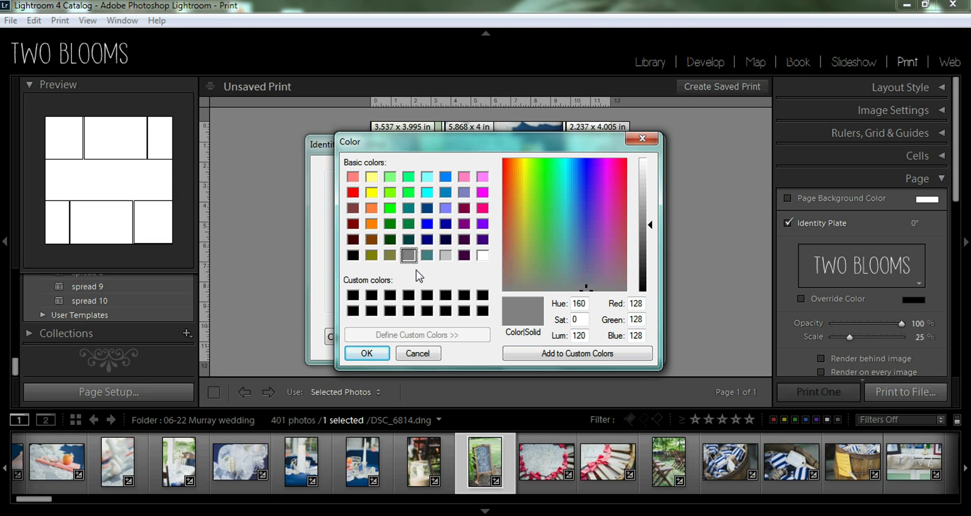
click(387, 353)
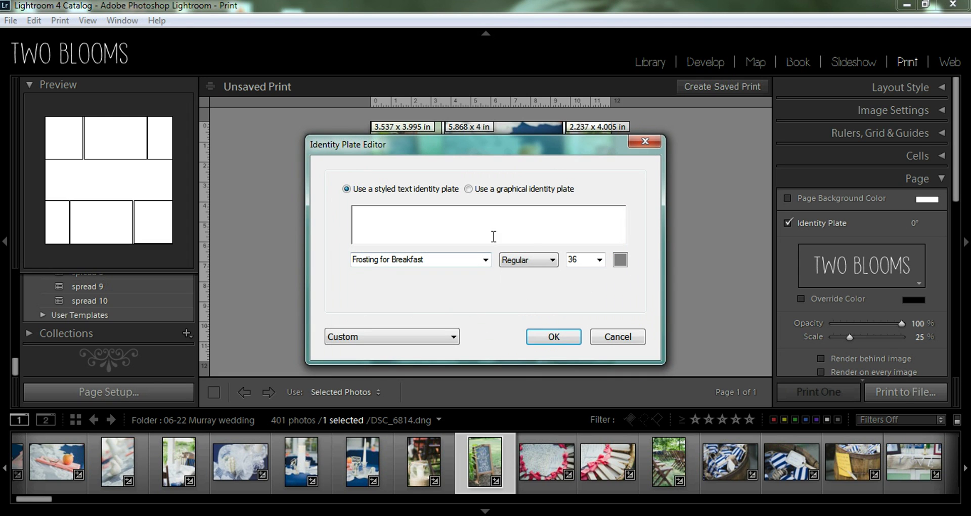
drag(537, 225, 324, 248)
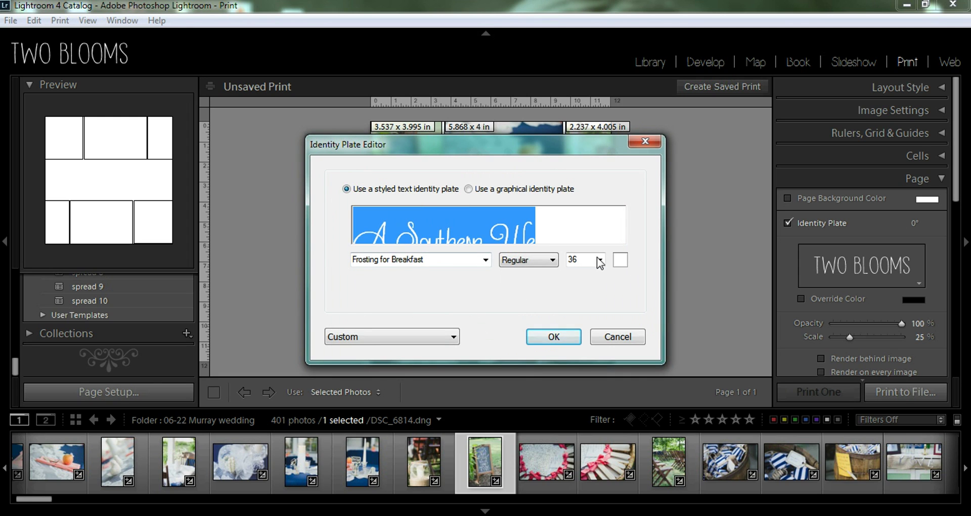
click(621, 259)
drag(470, 140, 581, 121)
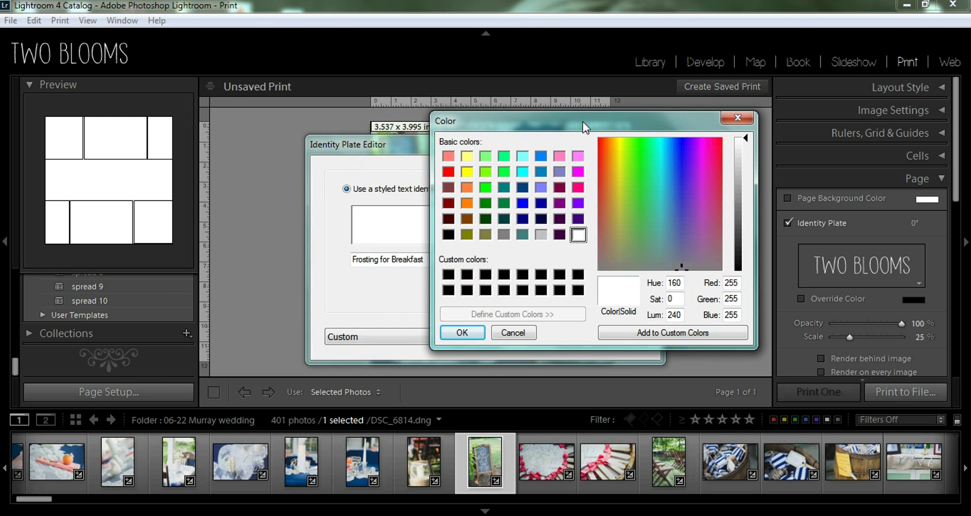
click(508, 235)
click(465, 333)
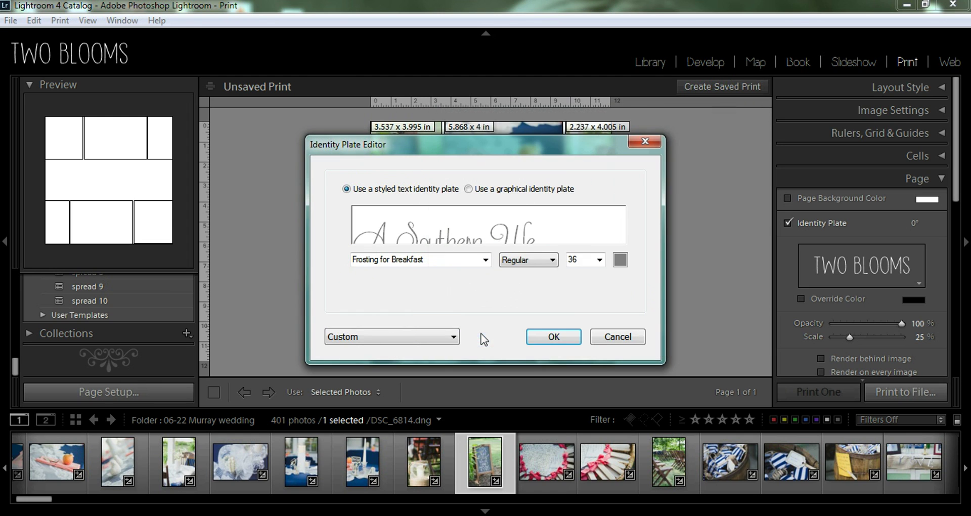
- Apply grey to the entire plate text and save the identity plate
click(558, 234)
key(ctrl+a)
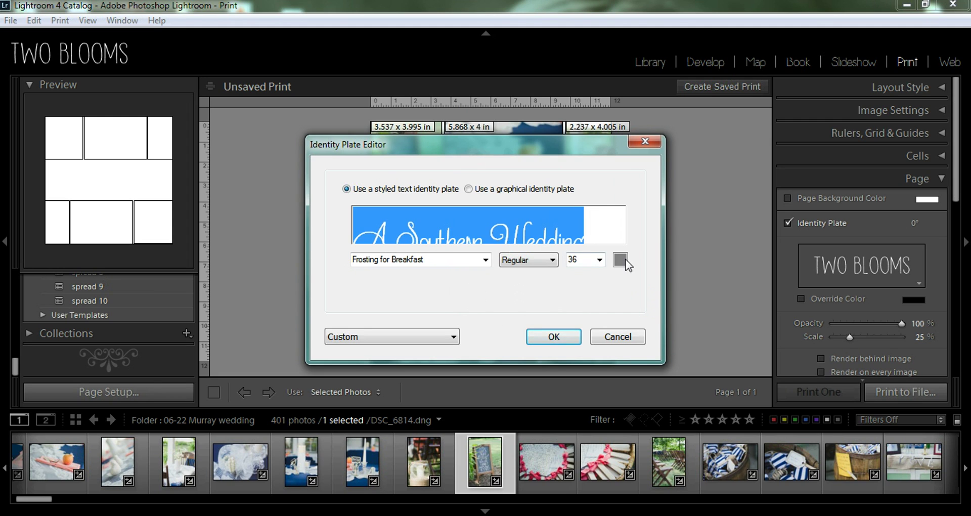
click(620, 259)
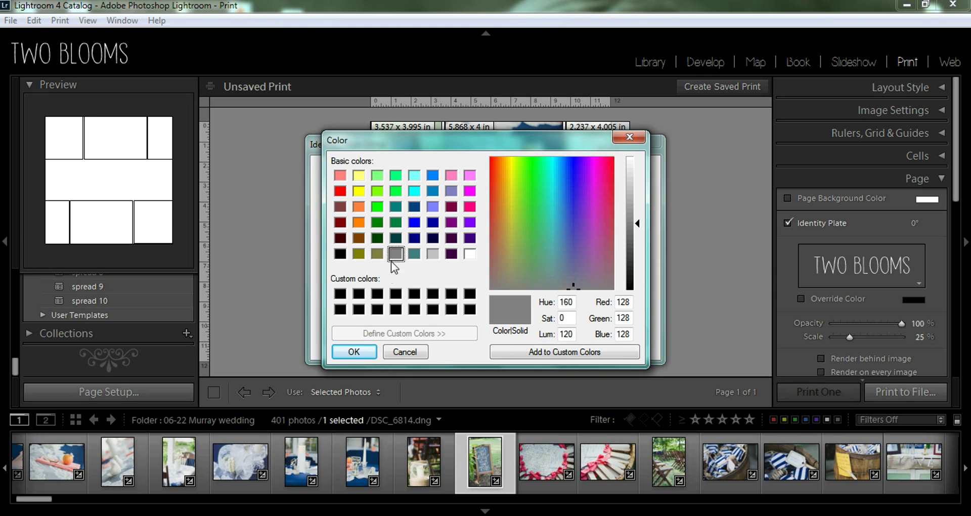
click(368, 356)
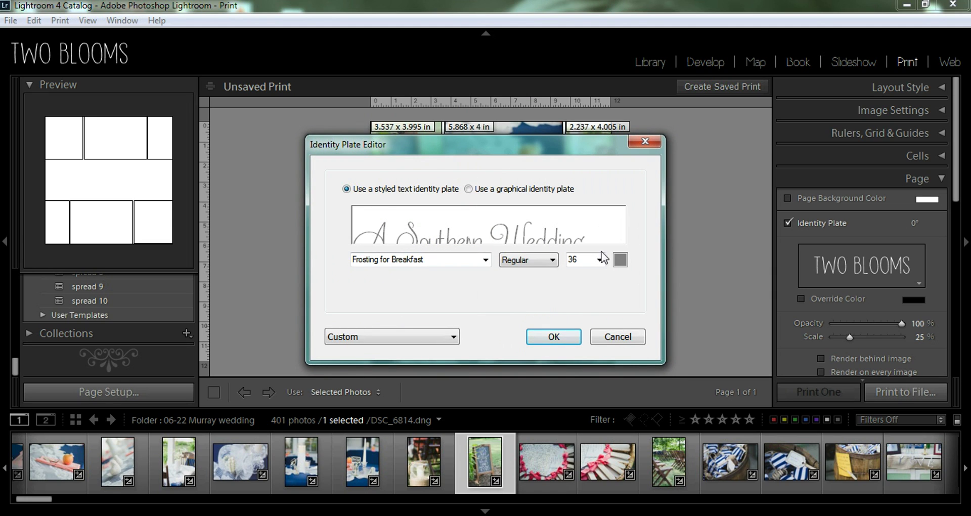
drag(591, 233, 315, 232)
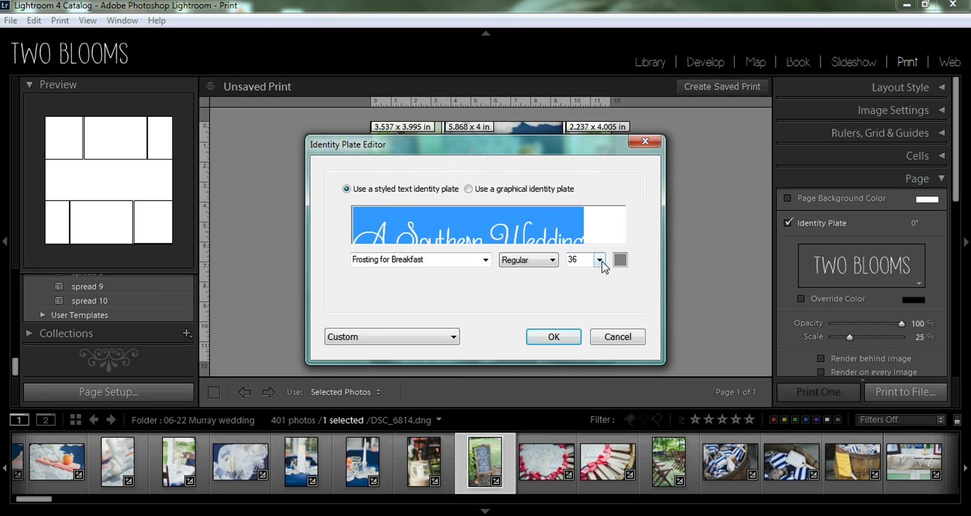
click(619, 217)
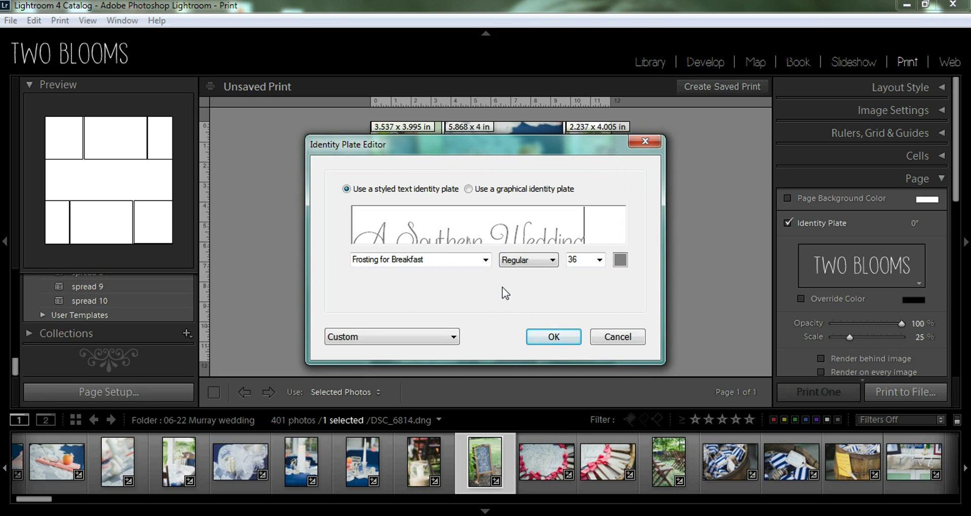
click(561, 338)
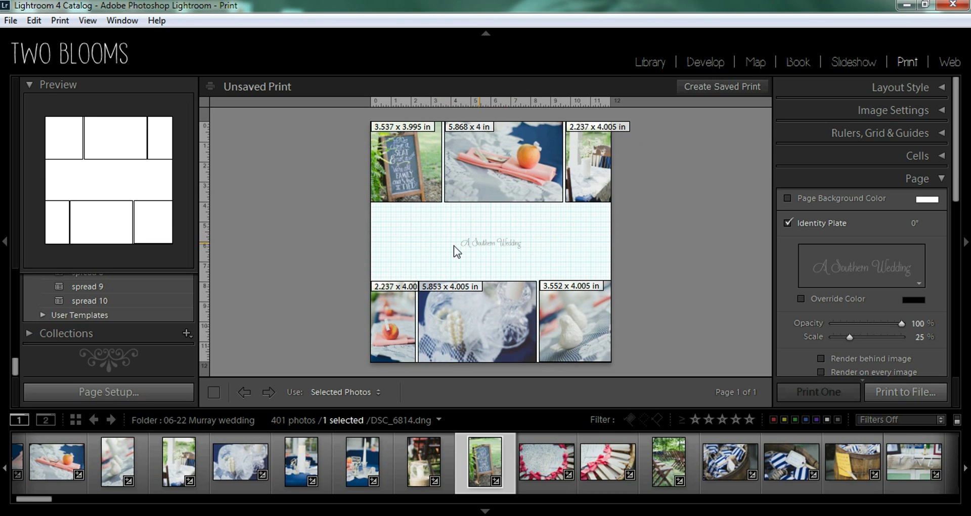
- Scale the 'A Southern Wedding' plate up to about 87% across the middle band
click(507, 243)
drag(459, 253, 414, 265)
drag(525, 231, 597, 212)
drag(403, 270, 383, 274)
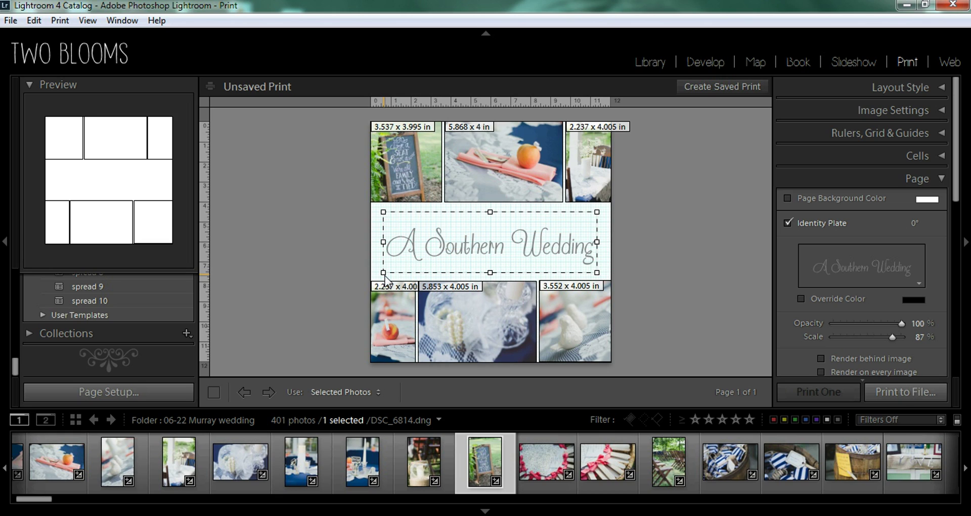
- Delete the bird, chalkboard and top-right table photo cells from the layout
click(672, 209)
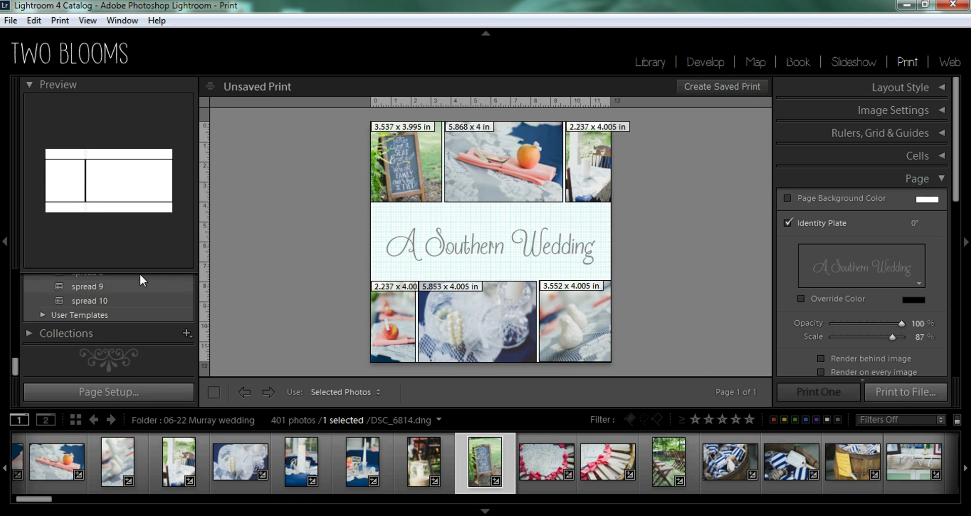
scroll(139, 272, up, 3)
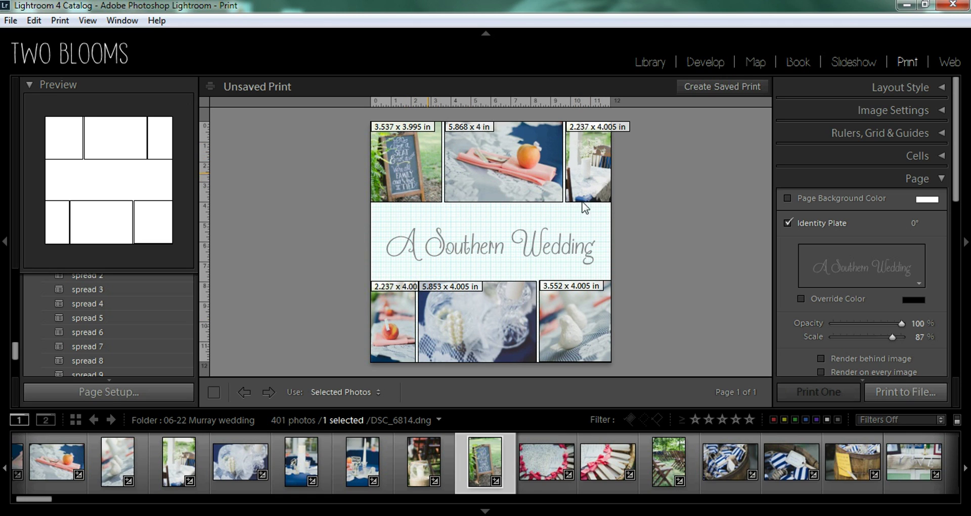
click(598, 320)
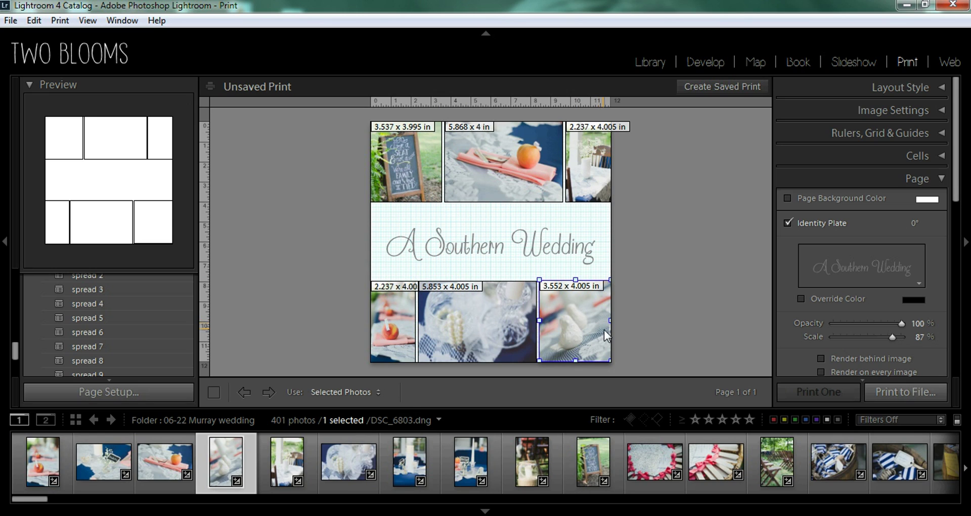
key(Delete)
click(381, 169)
key(Delete)
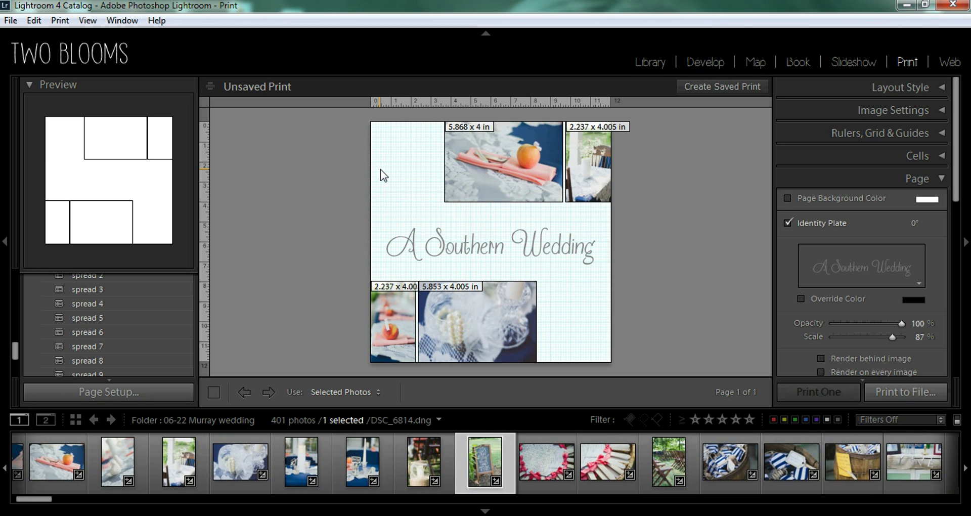
click(600, 168)
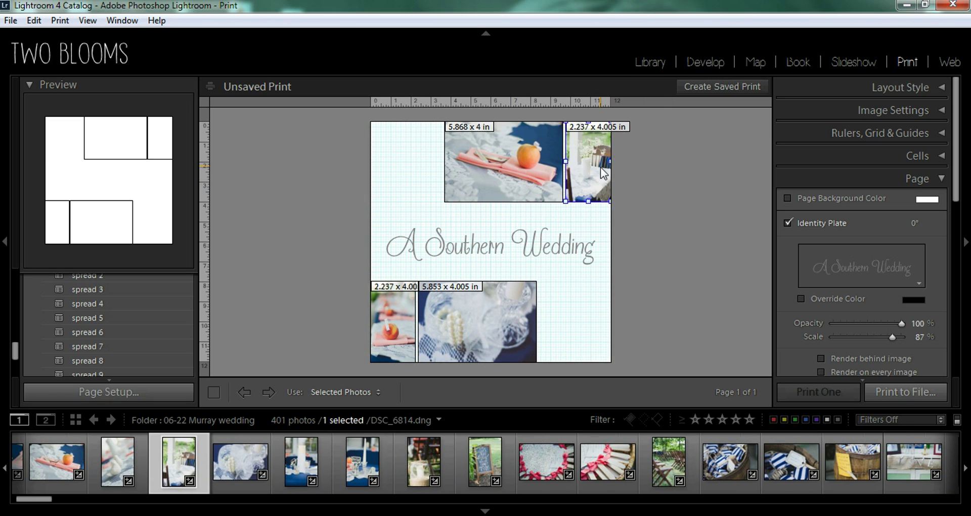
key(Delete)
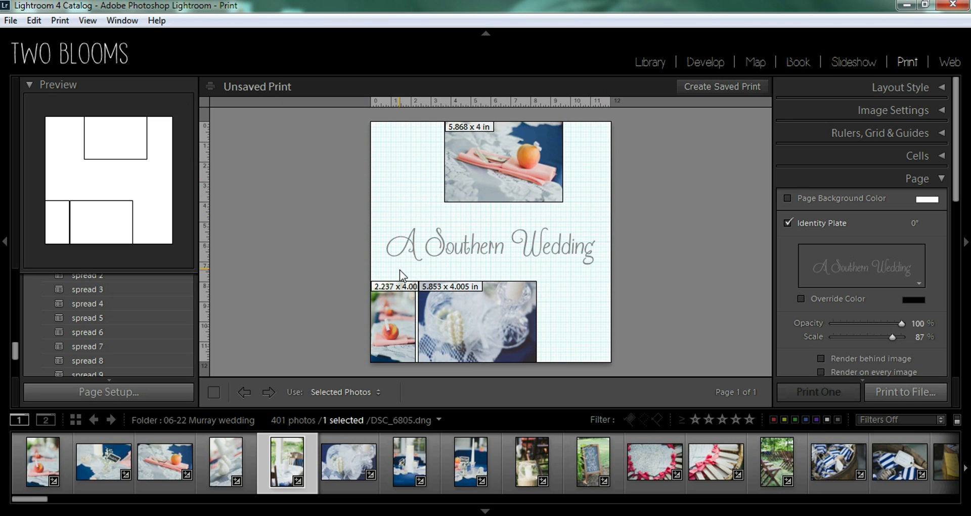
- Set the print job output to JPEG File at 300 ppi file resolution
click(941, 179)
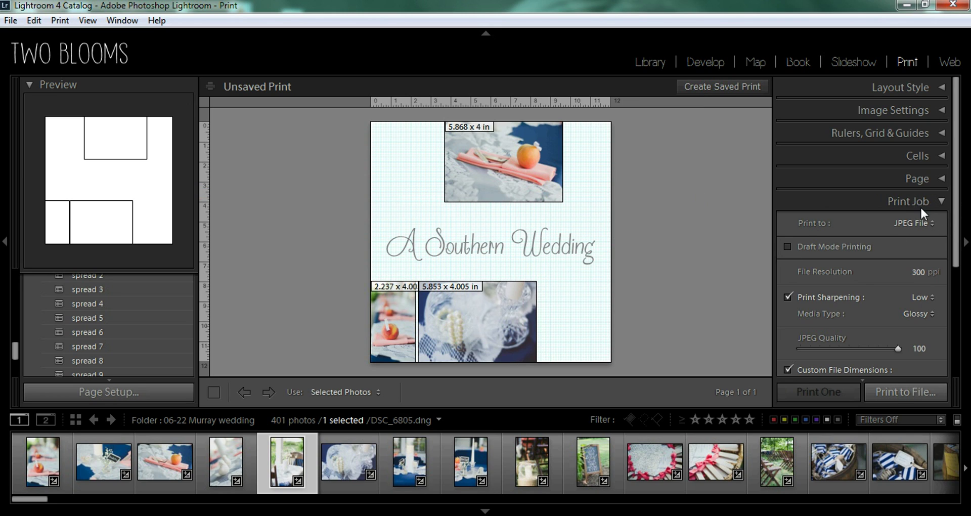
scroll(923, 203, down, 2)
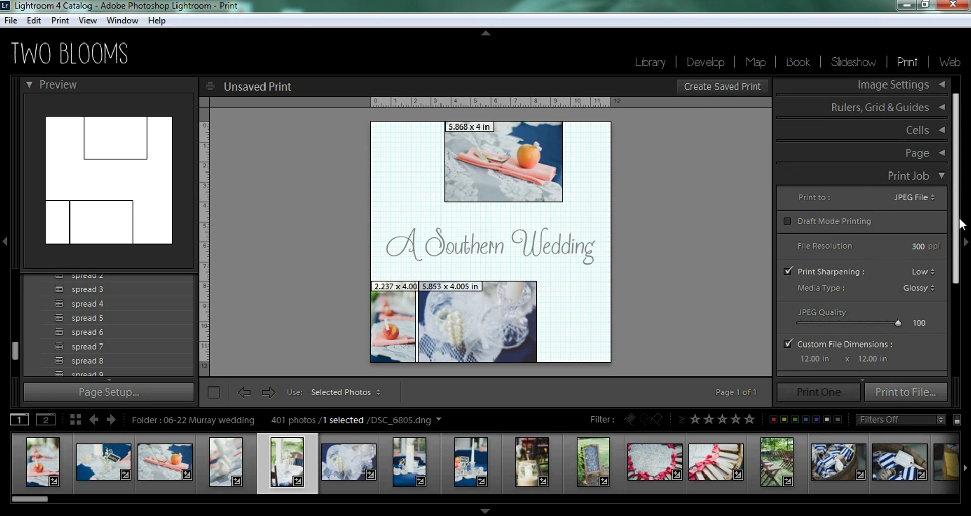
click(936, 194)
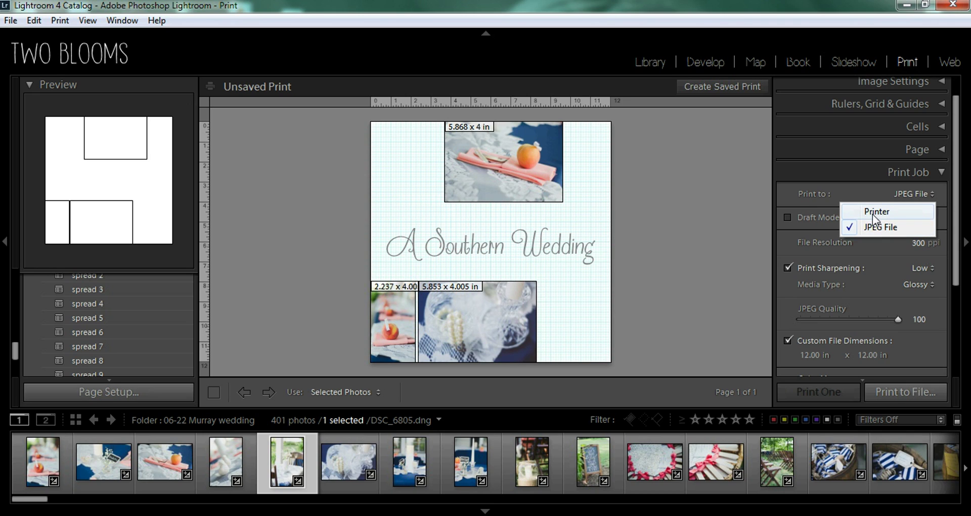
click(875, 193)
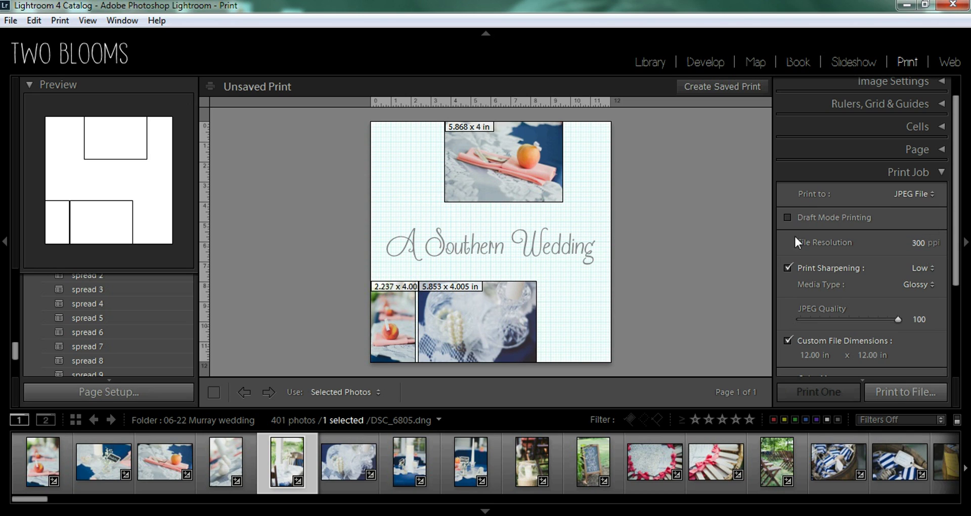
click(923, 246)
click(924, 247)
click(879, 246)
- Keep Low print sharpening and enable custom 12 x 12 in file dimensions
click(790, 267)
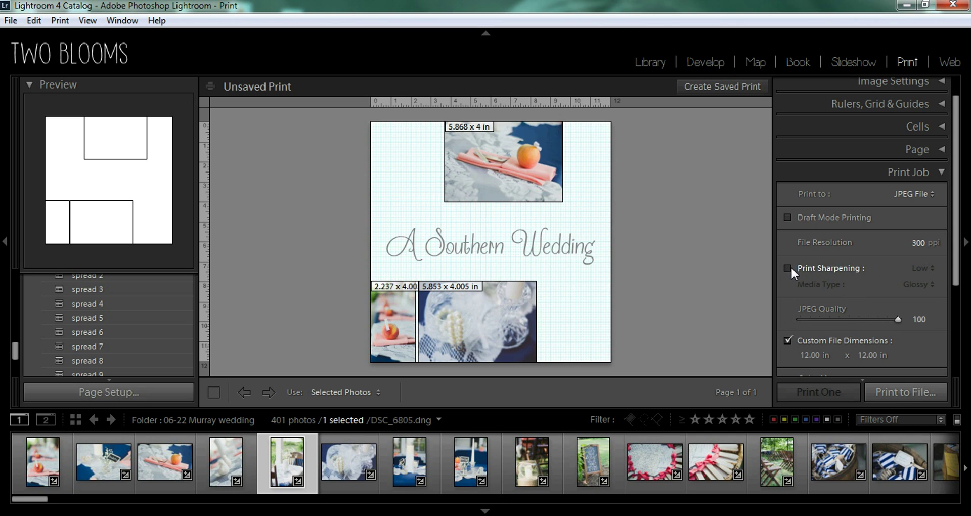
click(790, 266)
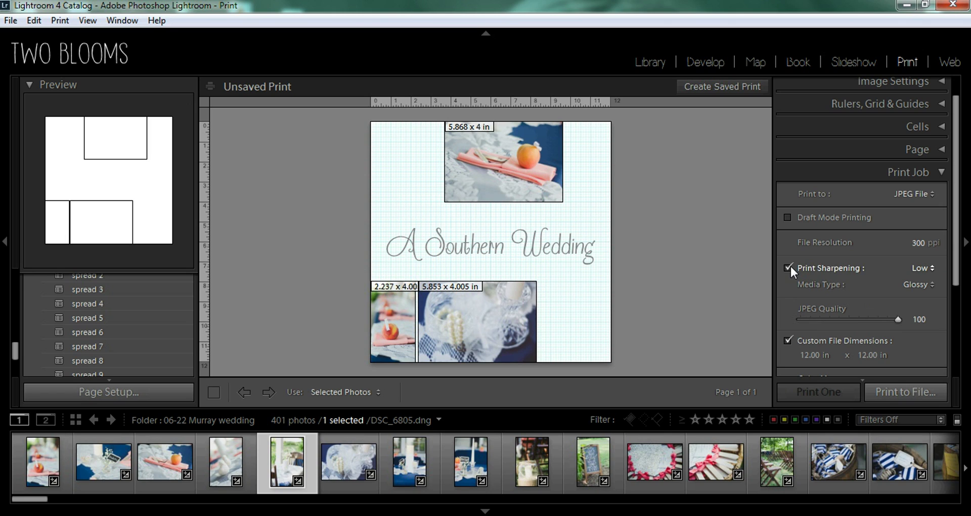
click(929, 267)
click(884, 256)
scroll(958, 236, down, 2)
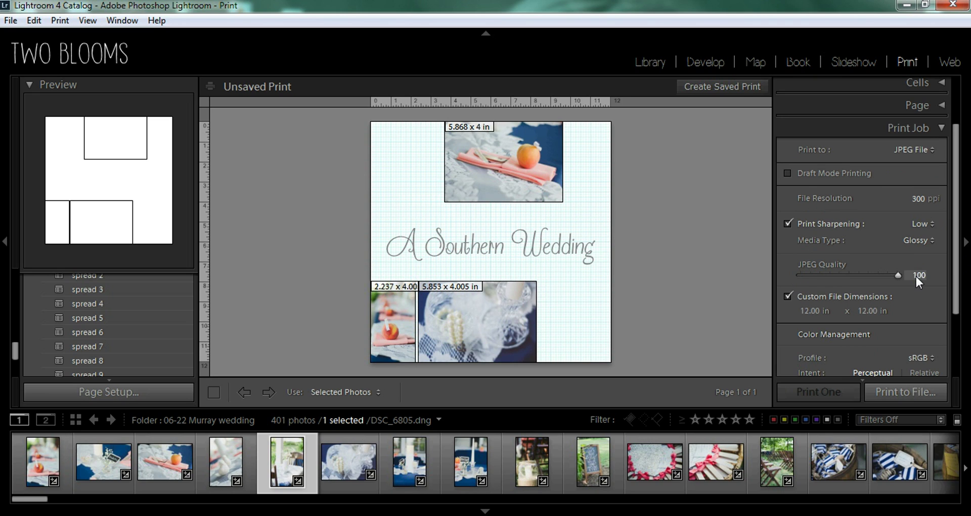
scroll(964, 244, down, 2)
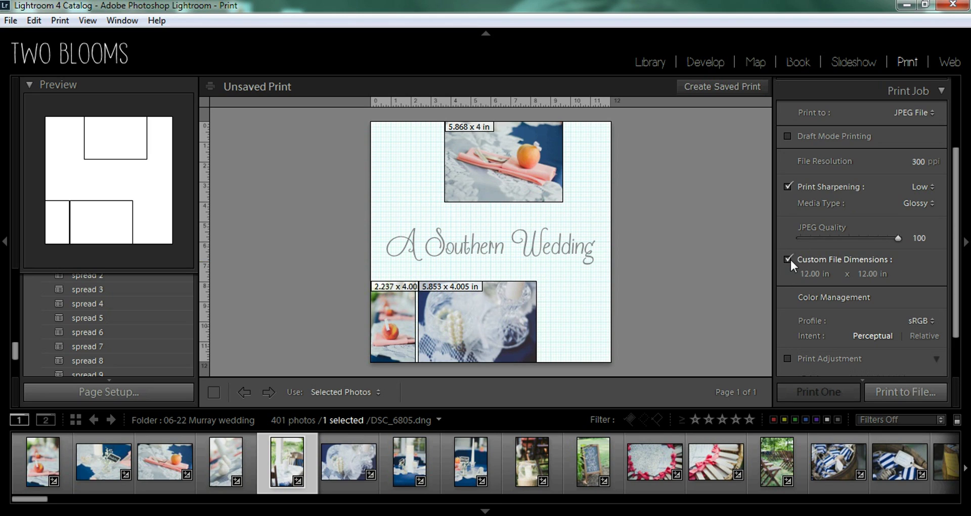
click(788, 259)
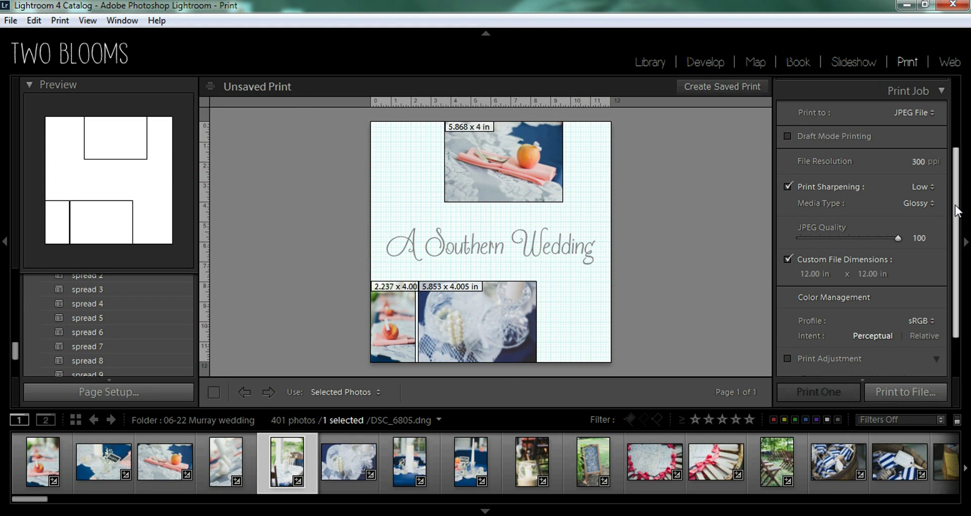
scroll(961, 216, down, 1)
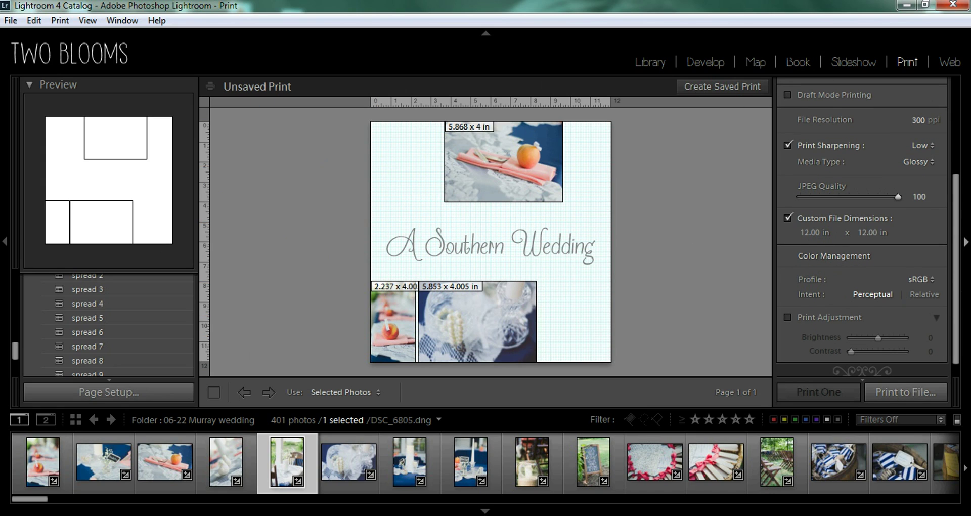
scroll(960, 300, up, 3)
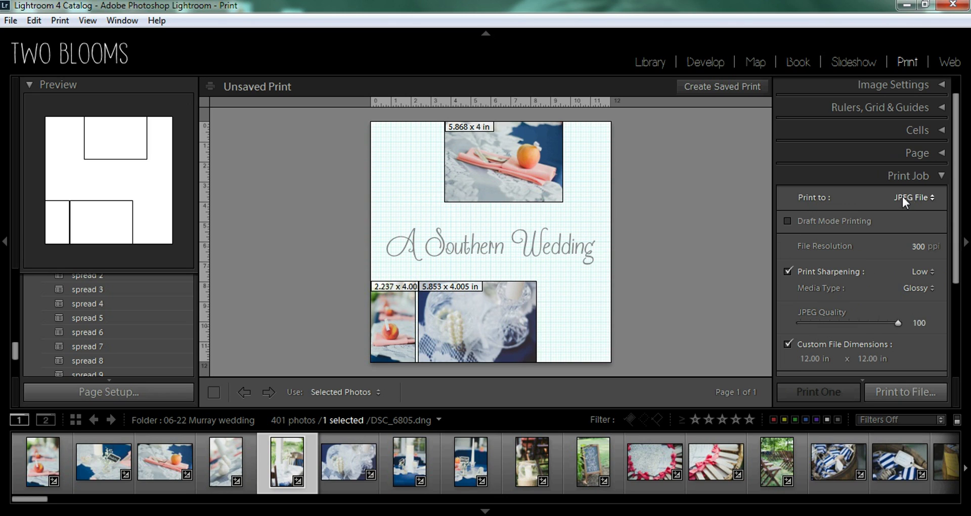
- Print to file as a JPEG named 'wedding album cover' in the sample album folder
click(913, 393)
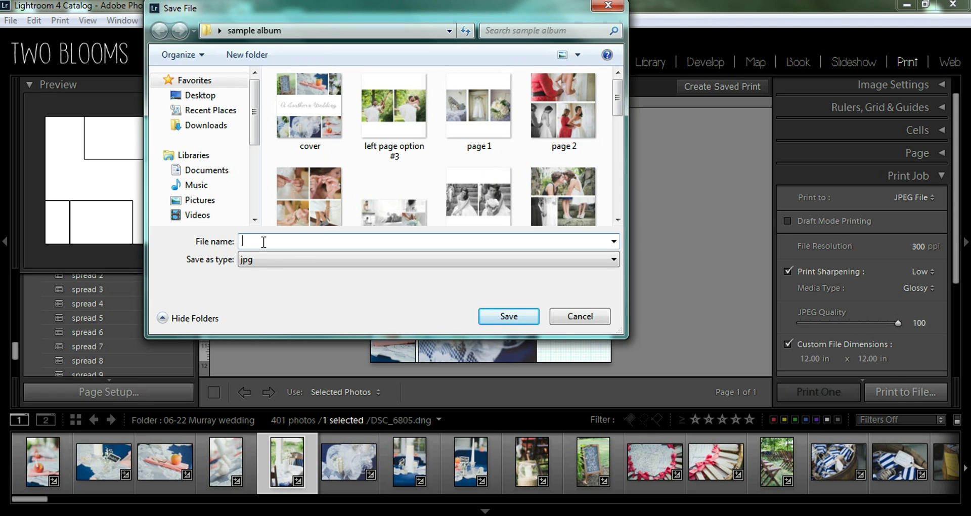
text(cov)
key(BackSpace)
key(BackSpace)
key(BackSpace)
text(wedding ab)
key(BackSpace)
text(lbum cover)
click(498, 318)
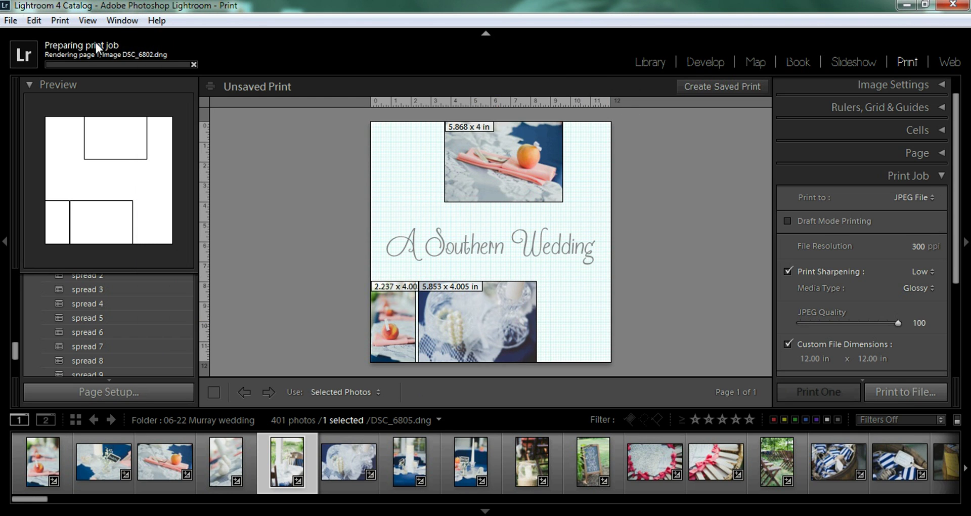